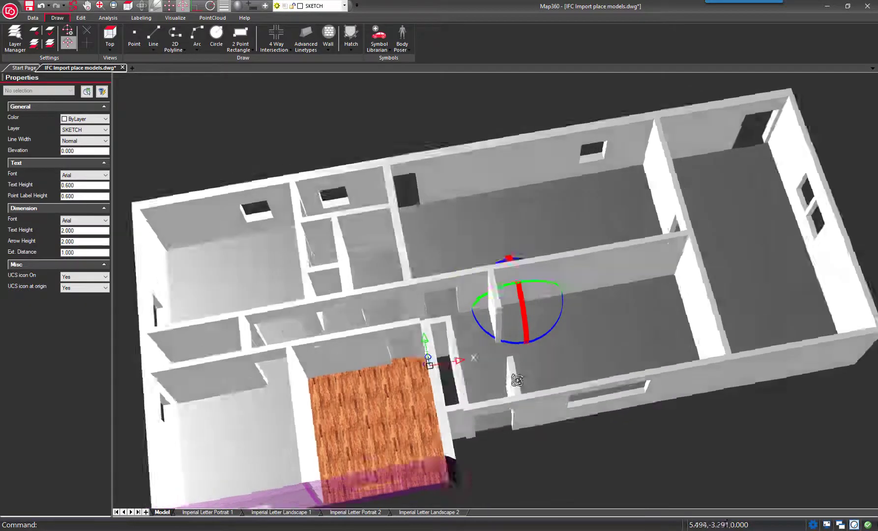
Step: Place a standing 3D male body at the floor corner of the wood-floored room, with the model displayed in wireframe
middle_click_drag(515, 376, 505, 312)
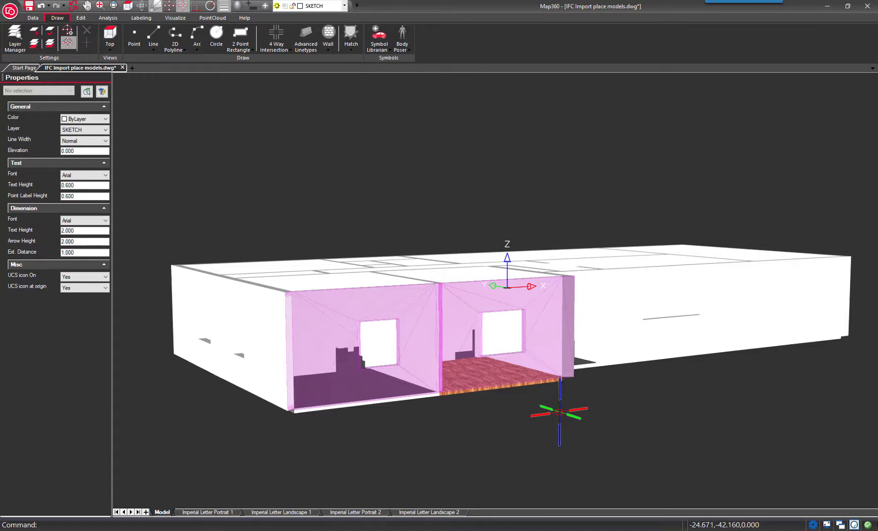
left_click(156, 8)
left_click(128, 6)
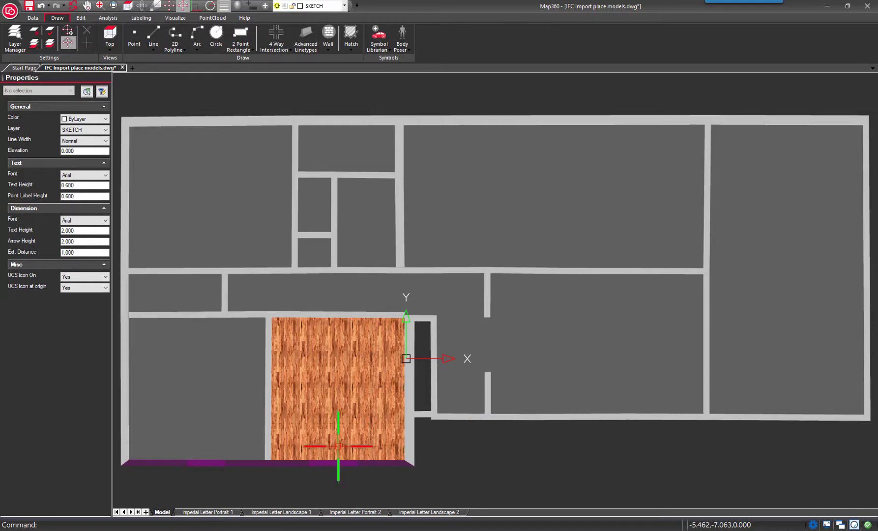
middle_click_drag(323, 443, 398, 360, "shift")
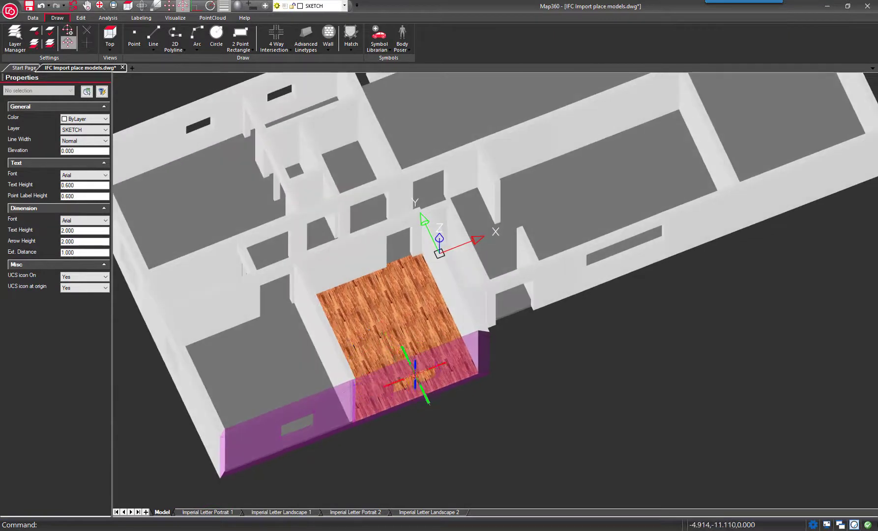
left_click(408, 50)
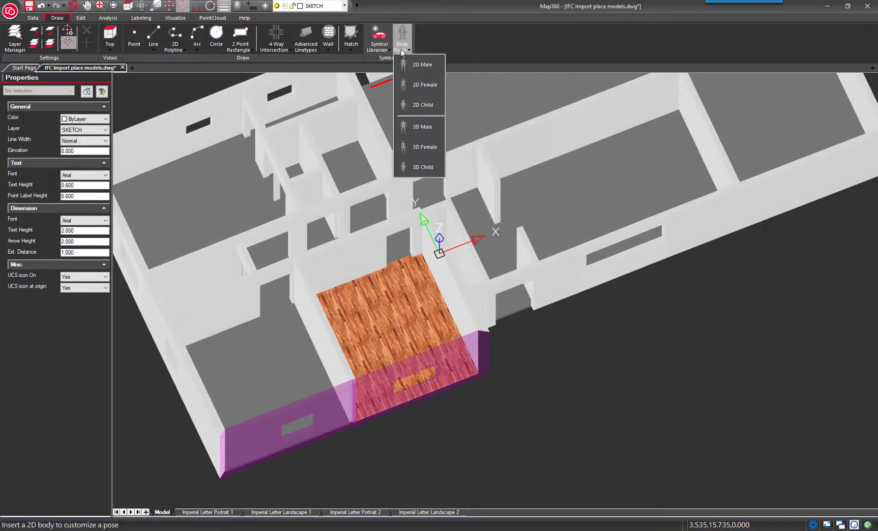
left_click(414, 130)
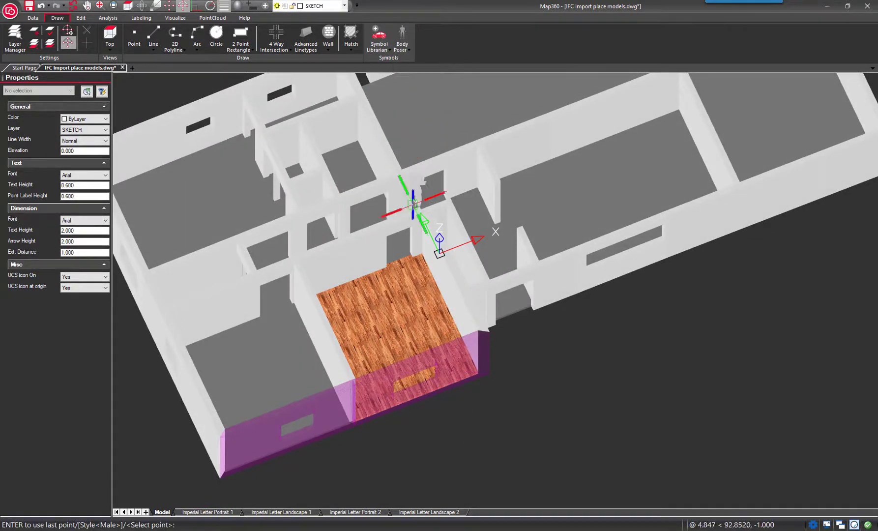
middle_click_drag(386, 327, 388, 363, "shift")
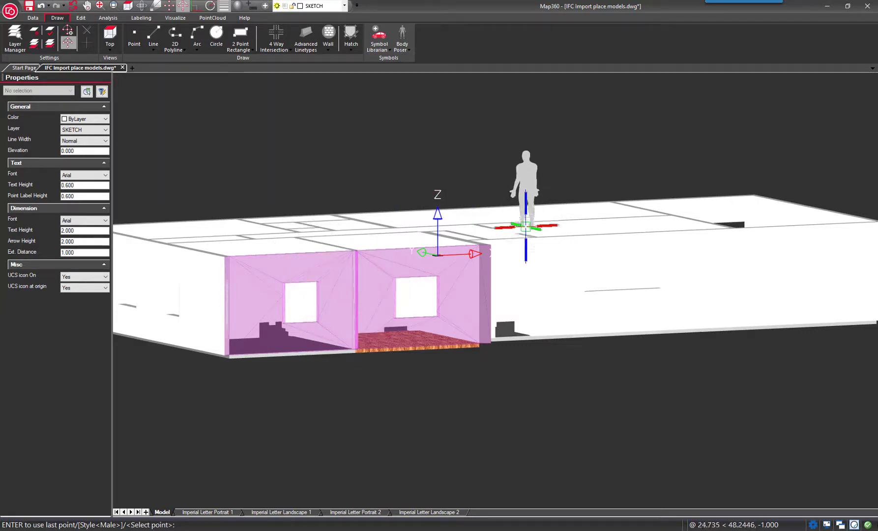
middle_click_drag(389, 317, 356, 332, "shift")
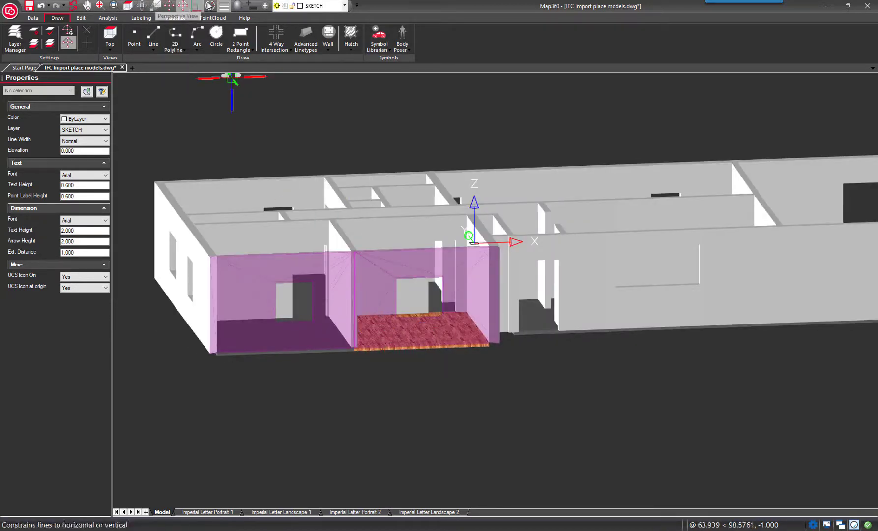
left_click(238, 6)
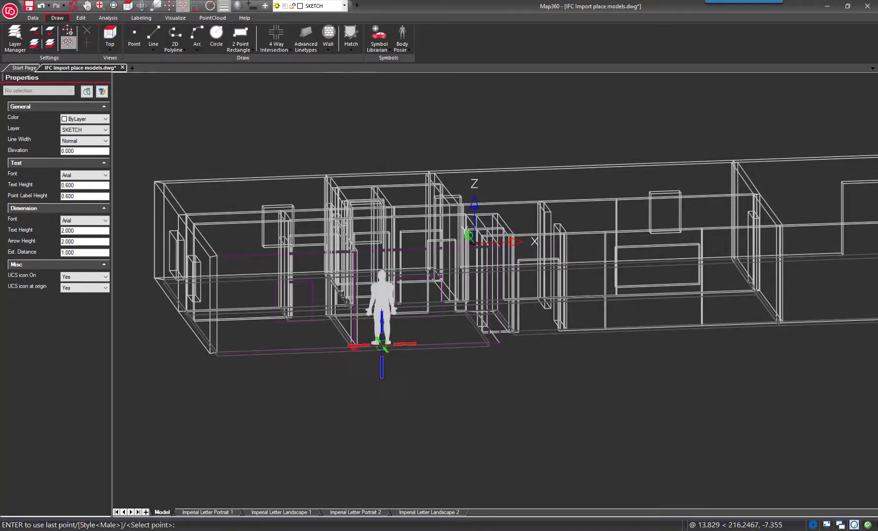
left_click(355, 346)
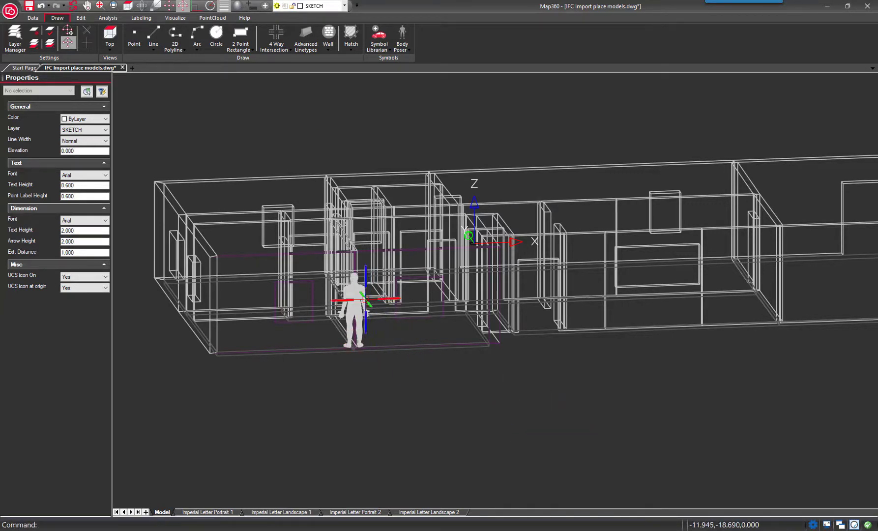
Step: Move the male body along the Y axis and the X axis into the interior of the wood-floored room
middle_click_drag(362, 299, 406, 390, "shift")
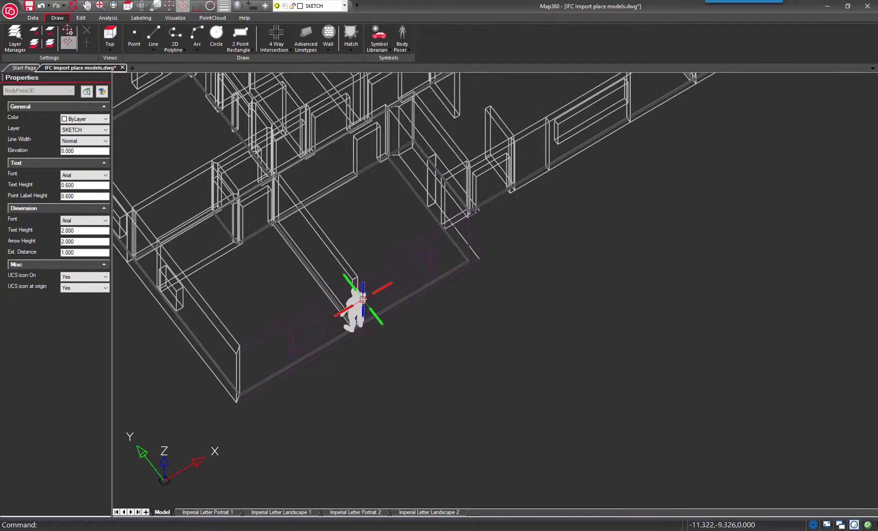
left_click(355, 301)
left_click(342, 281)
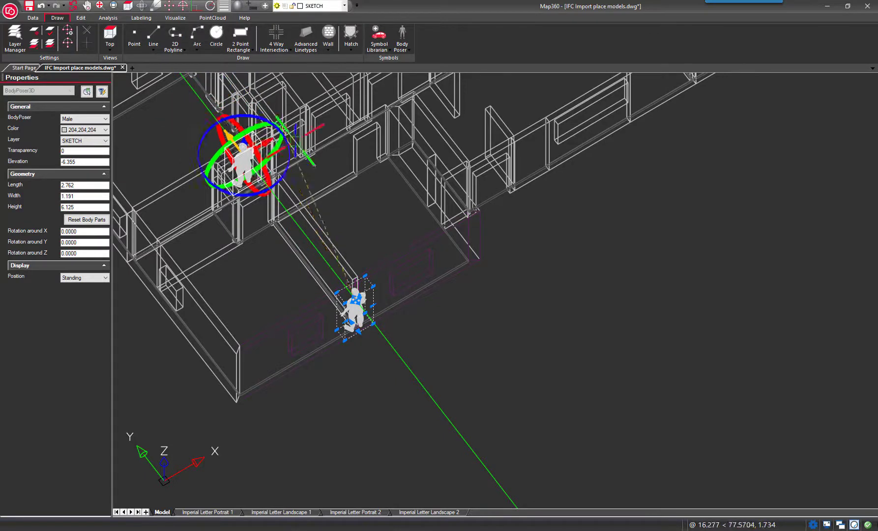
left_click(365, 220)
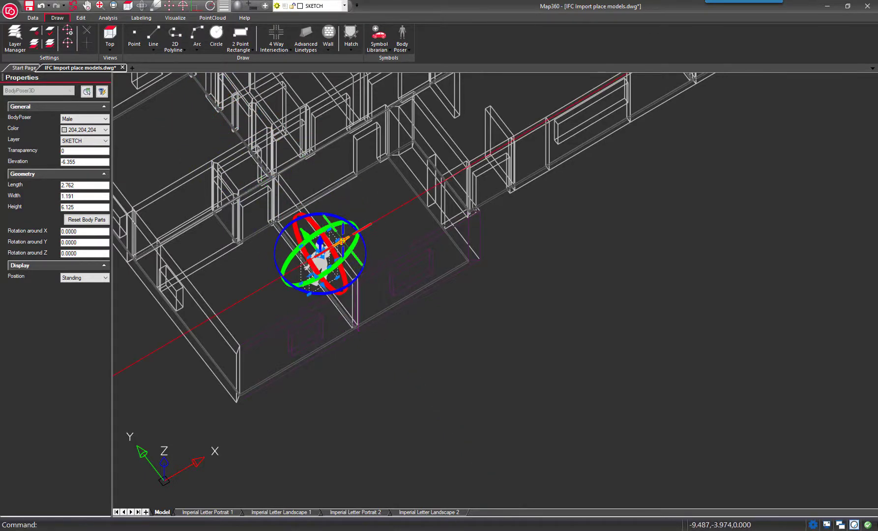
left_click(343, 241)
left_click(418, 197)
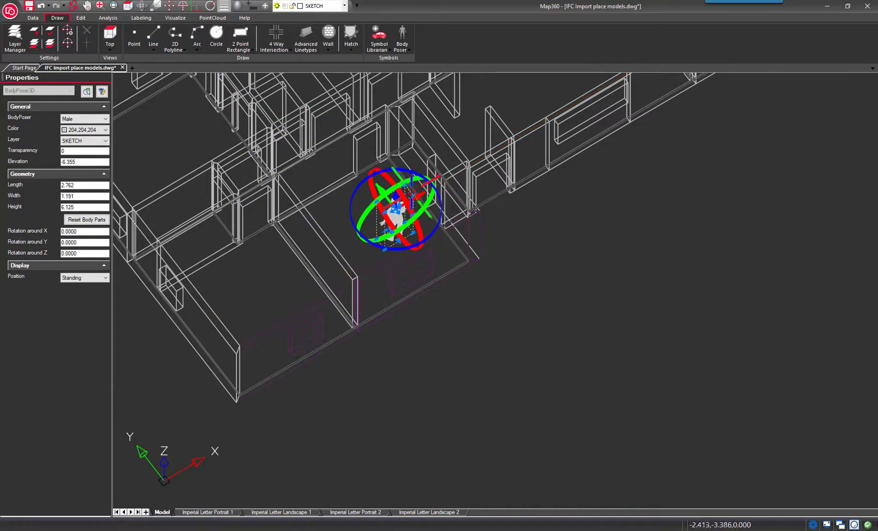
Step: Rotate the male body about 150° around its Z axis and deselect it
left_click(399, 169)
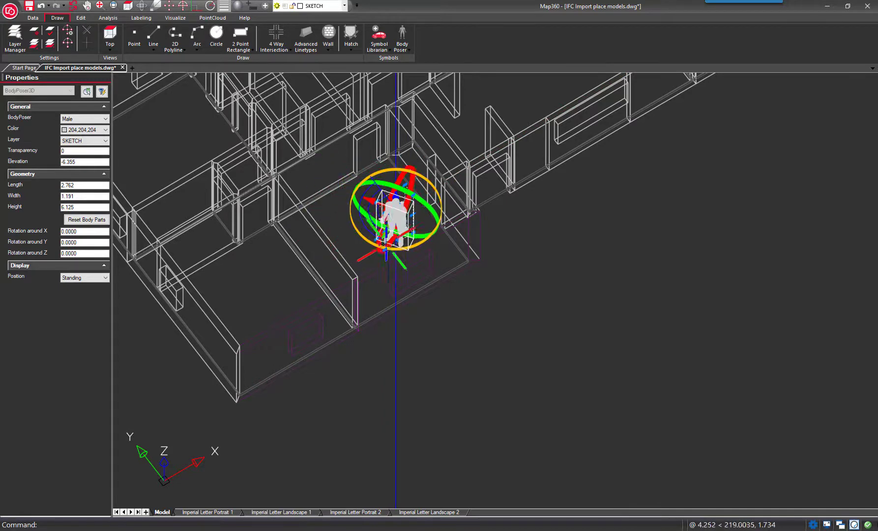
left_click(402, 358)
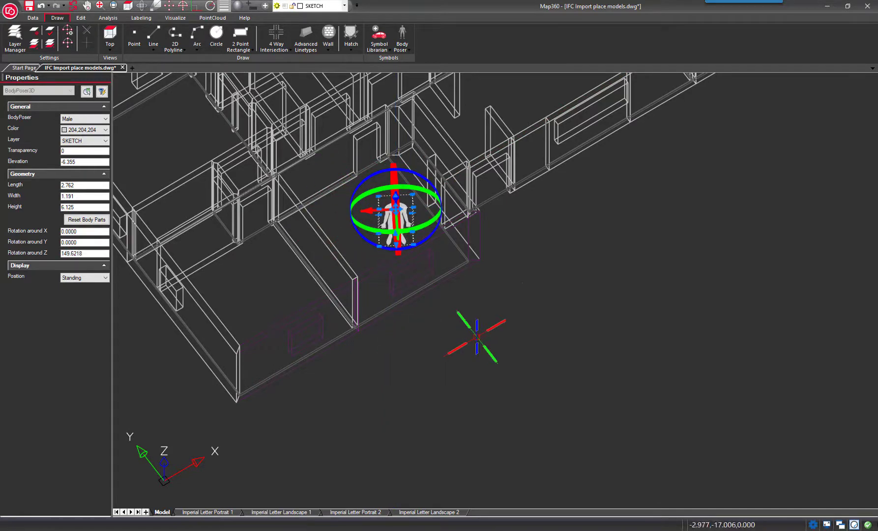
left_click(523, 309)
middle_click_drag(429, 269, 393, 177, "shift")
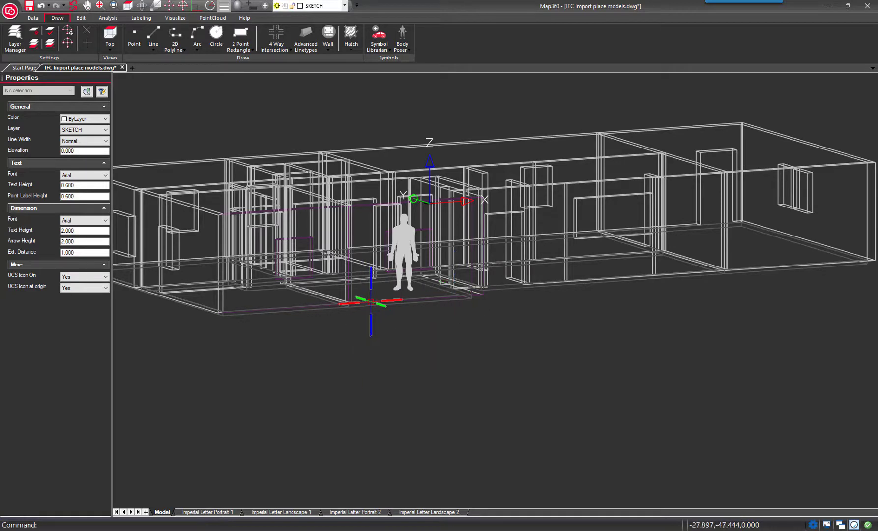
scroll(603, 380, "down", 1)
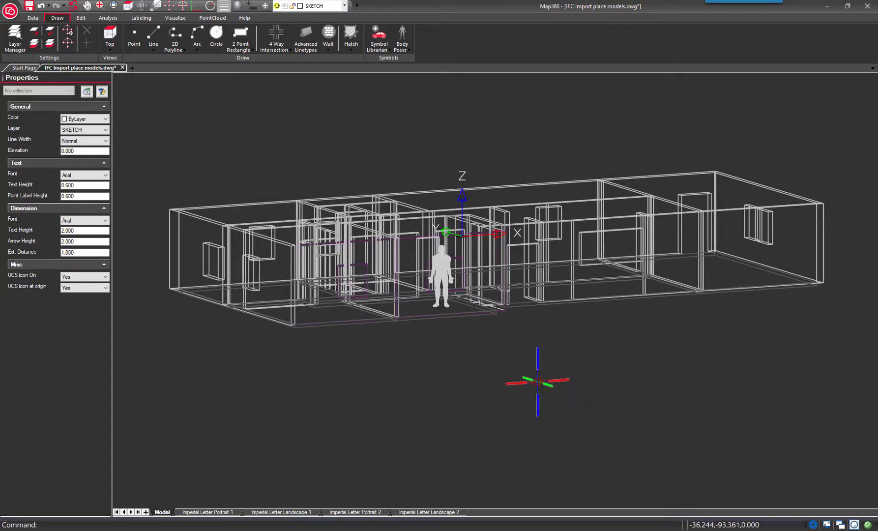
Step: Select the entire model in top view and try to move it with a relative displacement beginning @0,0
left_click(128, 6)
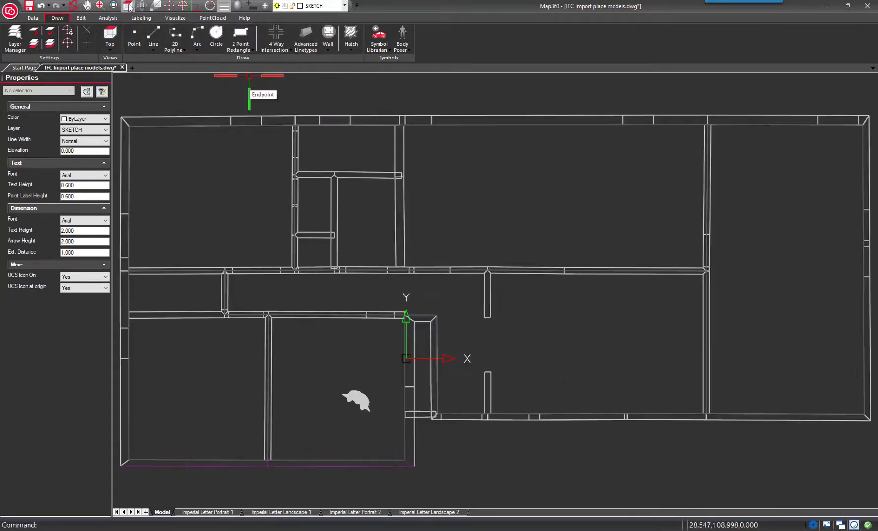
scroll(554, 428, "down", 1)
middle_click_drag(556, 459, 564, 421)
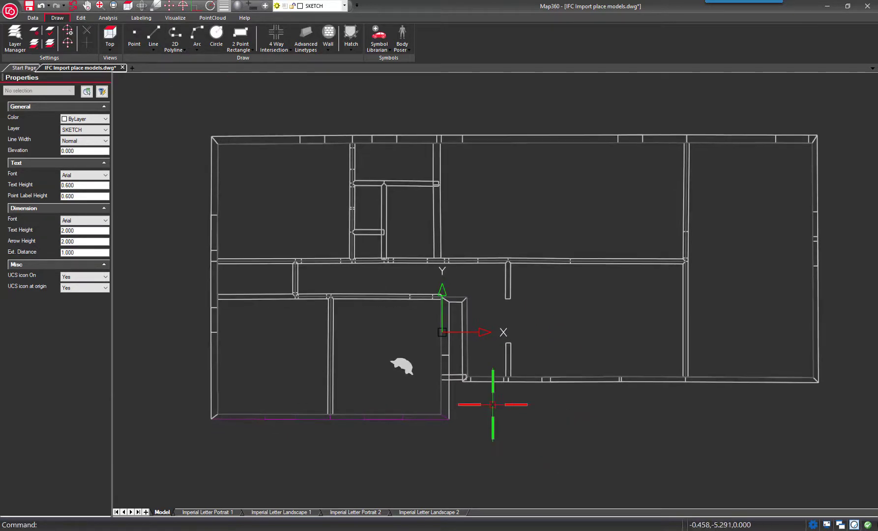
left_click(191, 120)
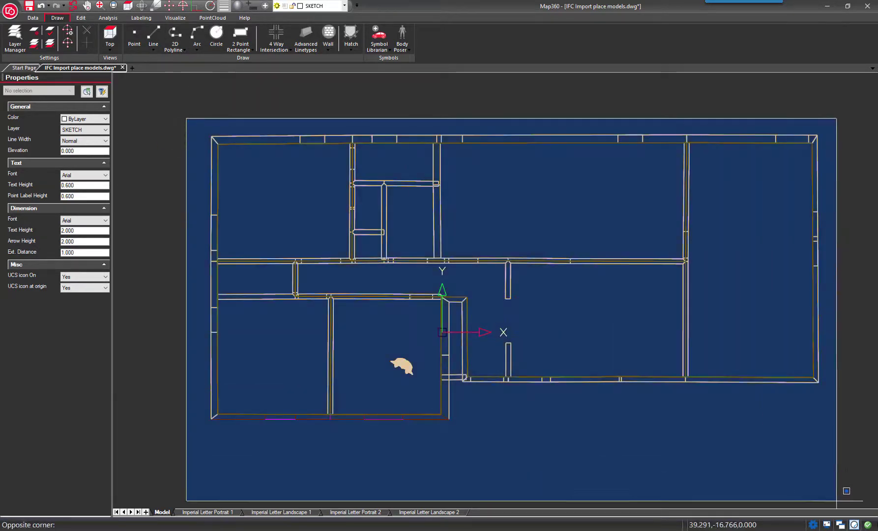
left_click(836, 471)
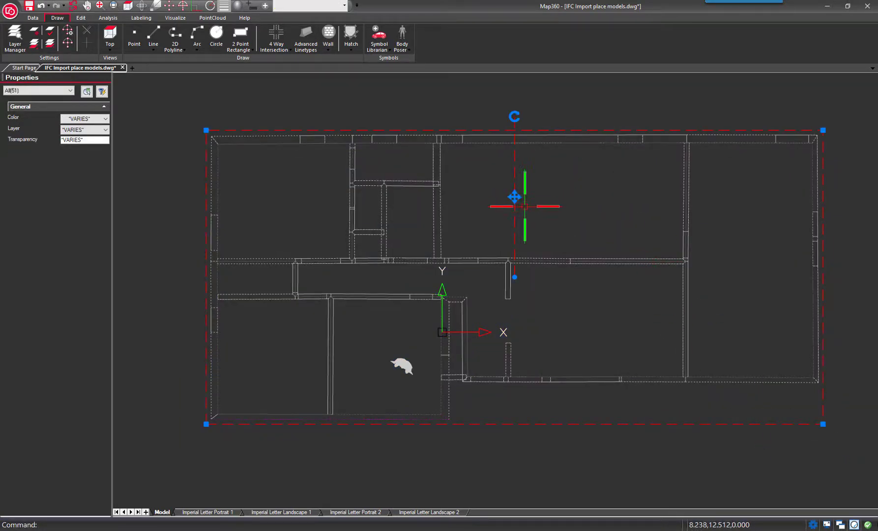
left_click(514, 197)
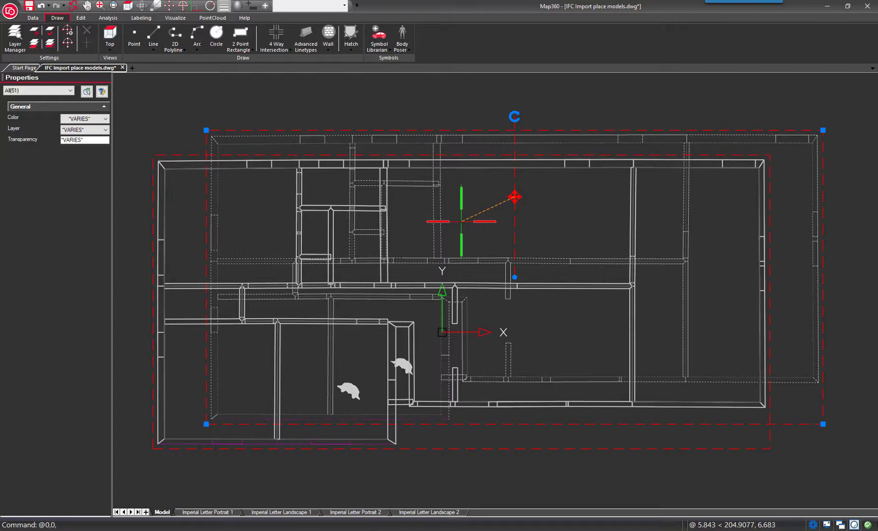
key("Return")
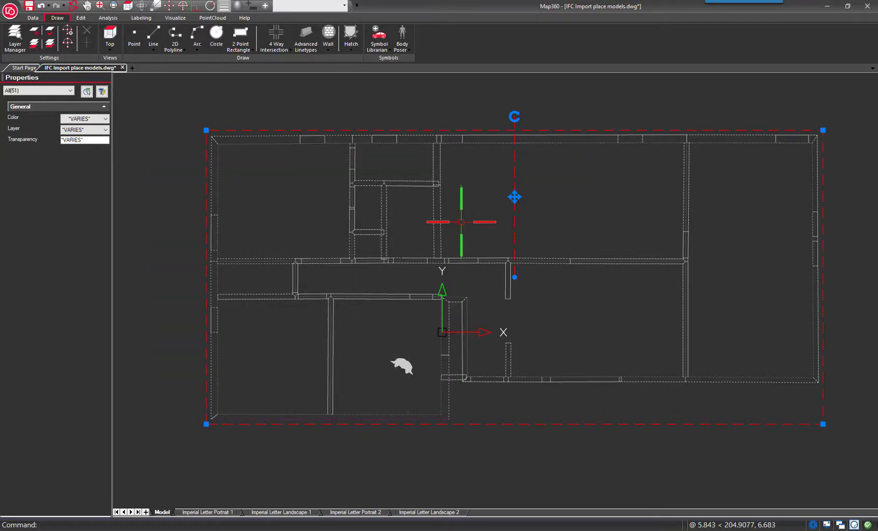
left_click(506, 439)
key("Escape")
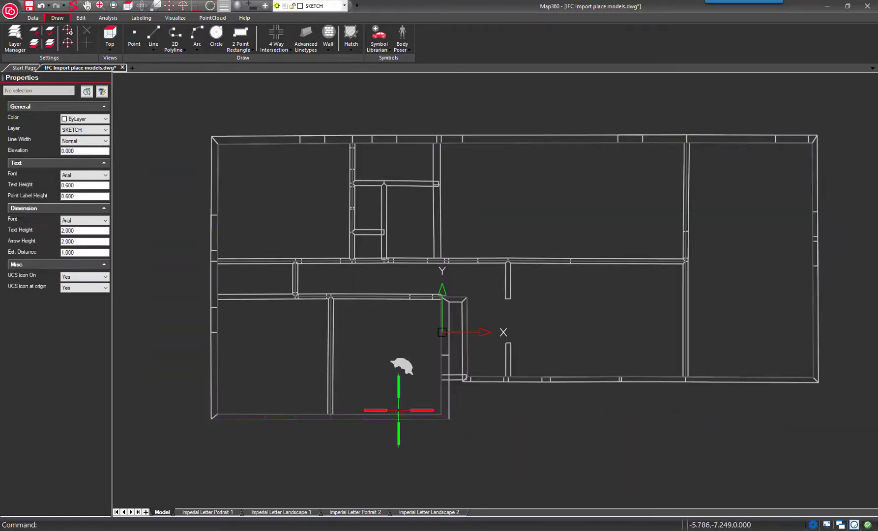
Step: Identify the coordinates of the wood-floored room's outer floor corner near the body, using object snap
middle_click_drag(366, 408, 404, 275, "shift")
scroll(347, 418, "up", 5)
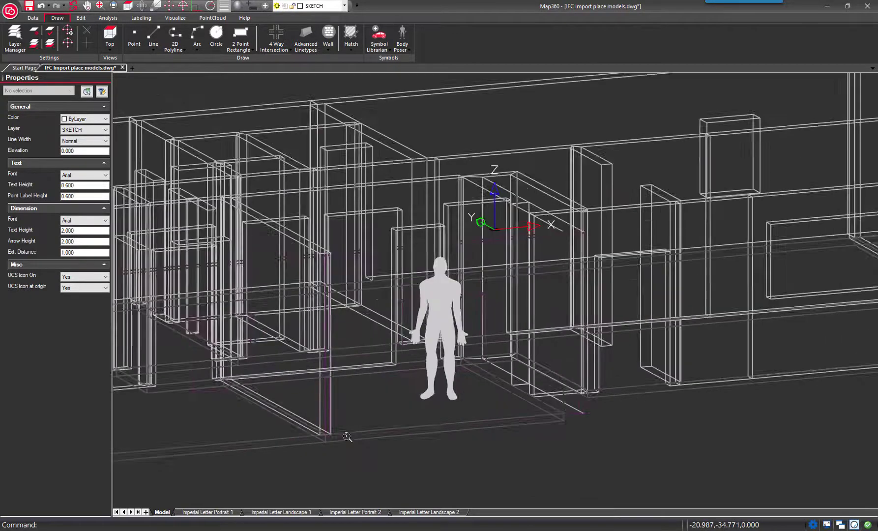
scroll(347, 435, "up", 1)
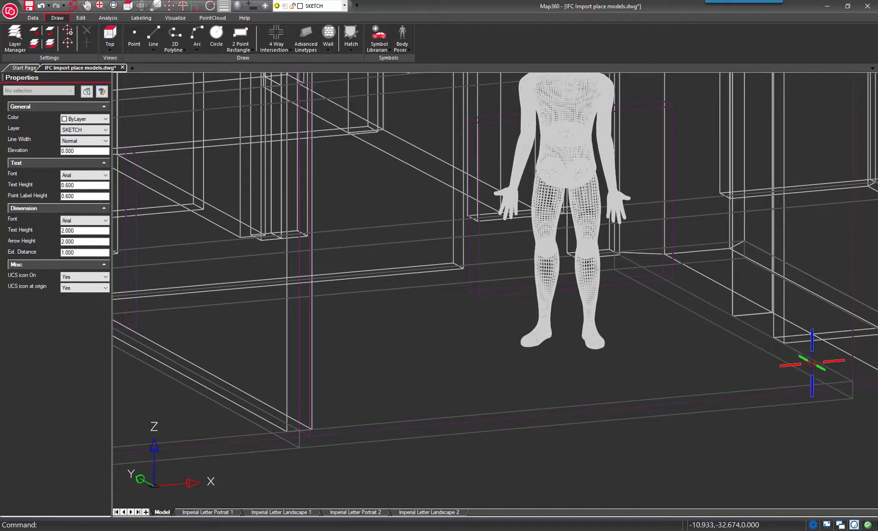
left_click(108, 17)
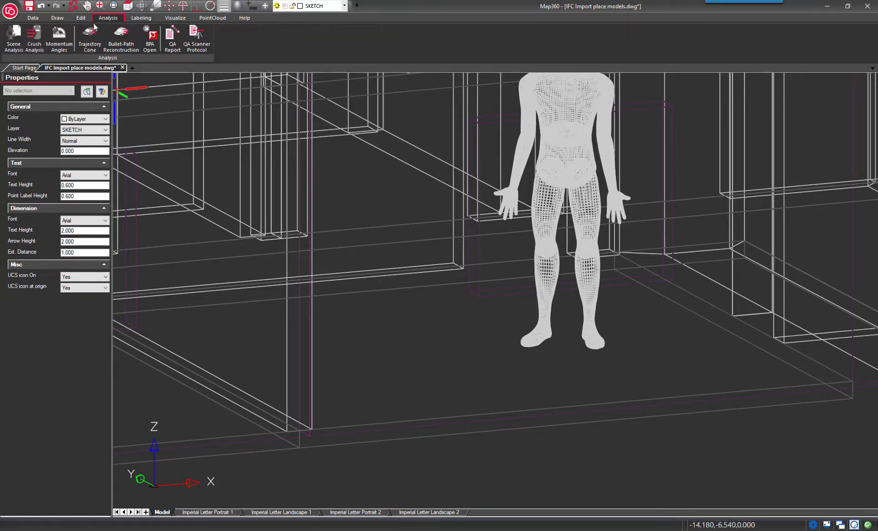
left_click(141, 17)
left_click(15, 48)
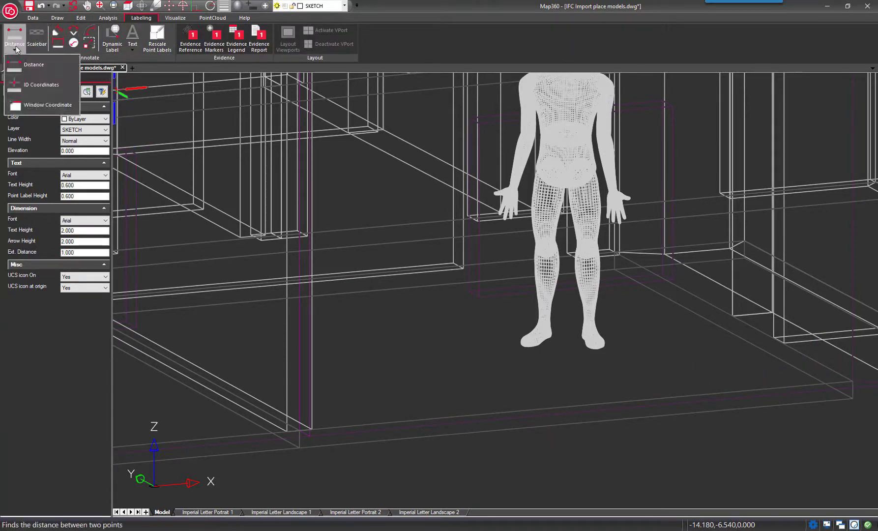
left_click(41, 85)
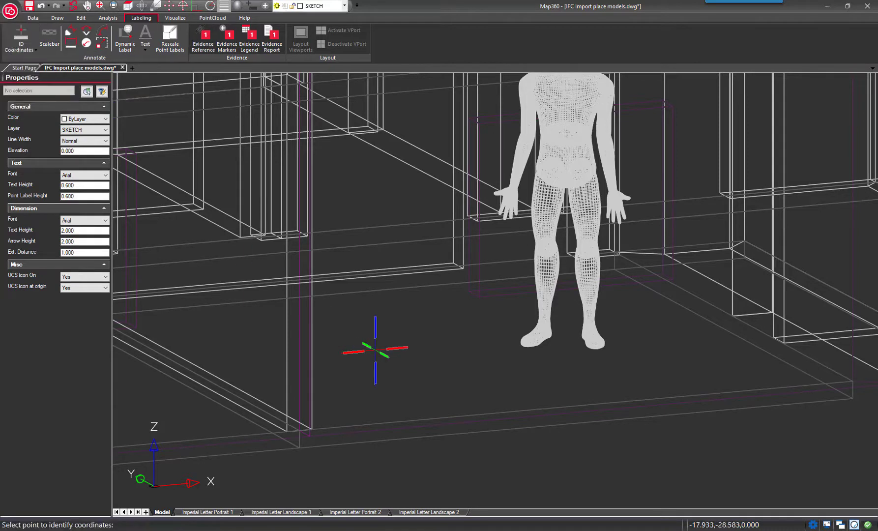
left_click(249, 39)
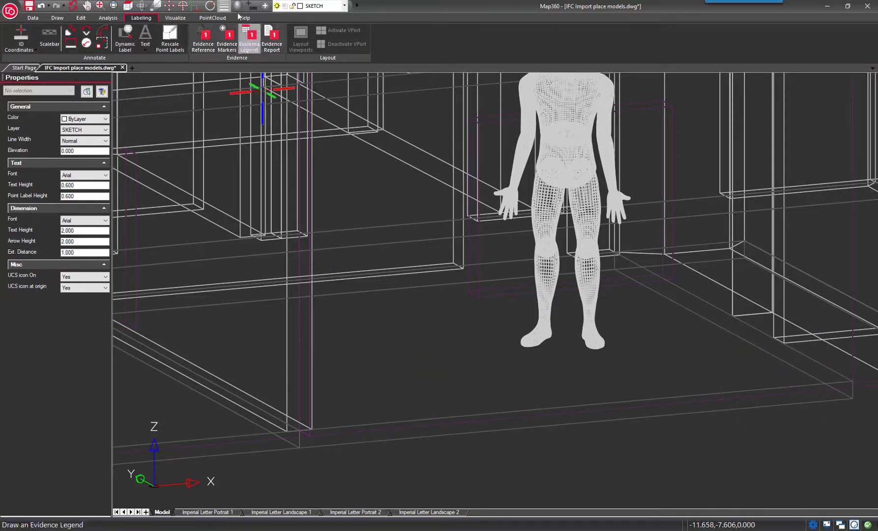
left_click(183, 6)
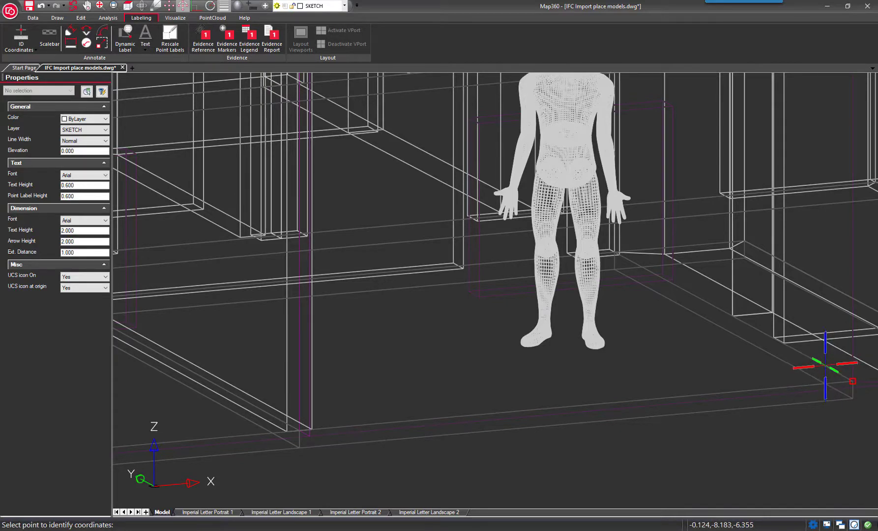
left_click(826, 366)
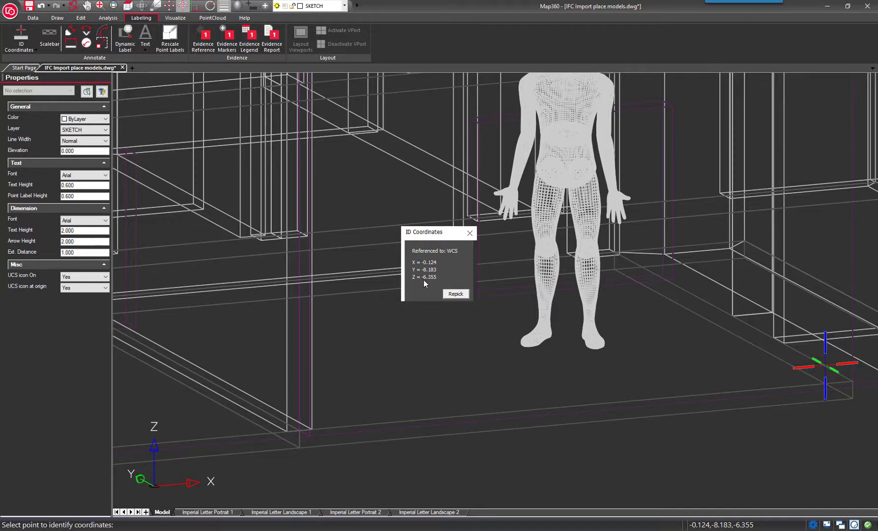
left_click(470, 233)
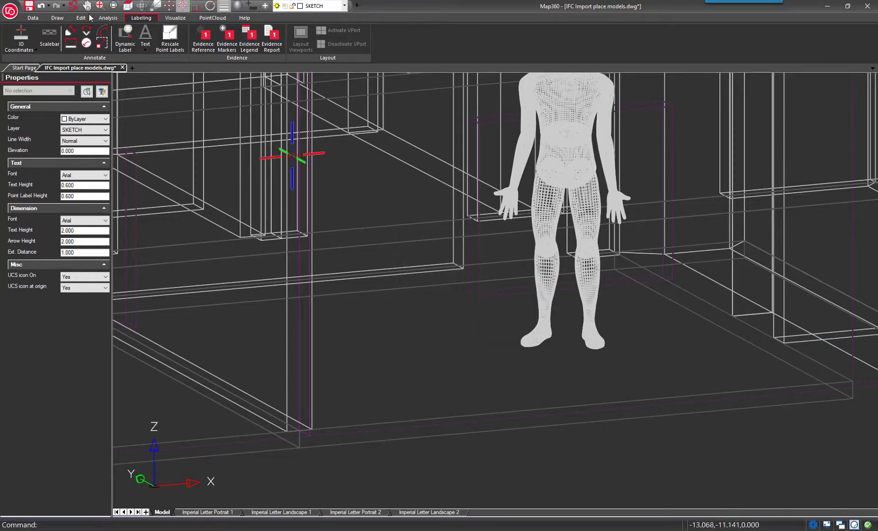
Step: Select the entire model in top view, move it by the relative displacement @0,0,6.355, and deselect it
left_click(127, 8)
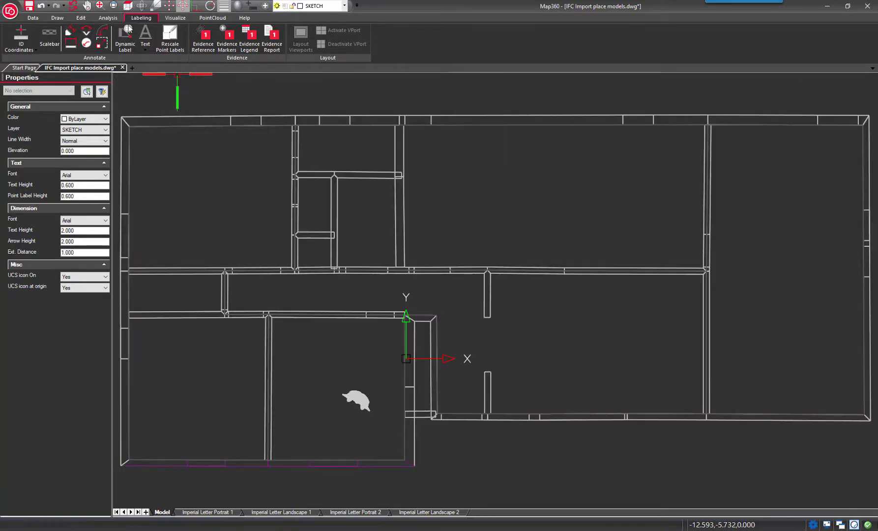
scroll(446, 290, "down", 2)
left_click(182, 156)
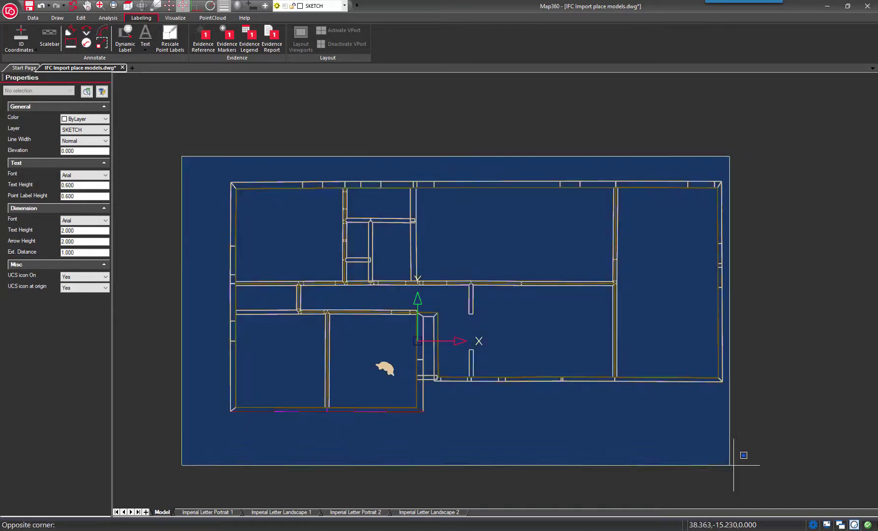
left_click(766, 457)
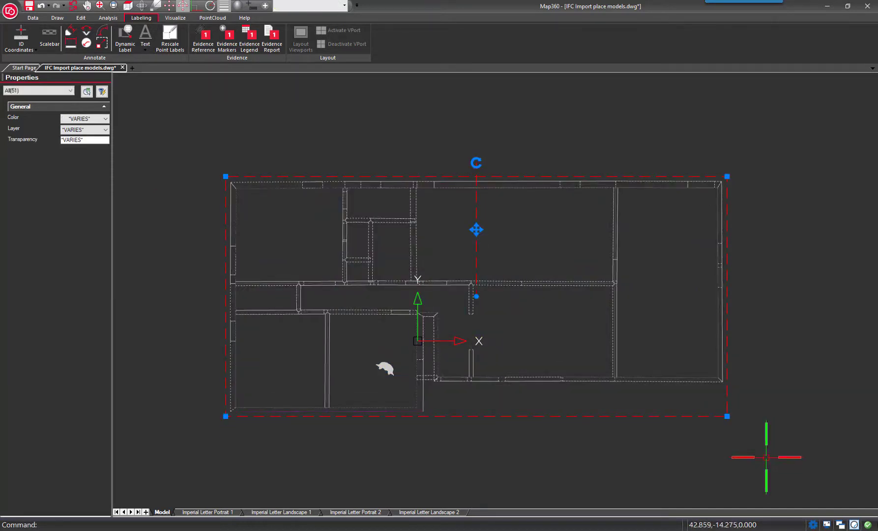
left_click(476, 229)
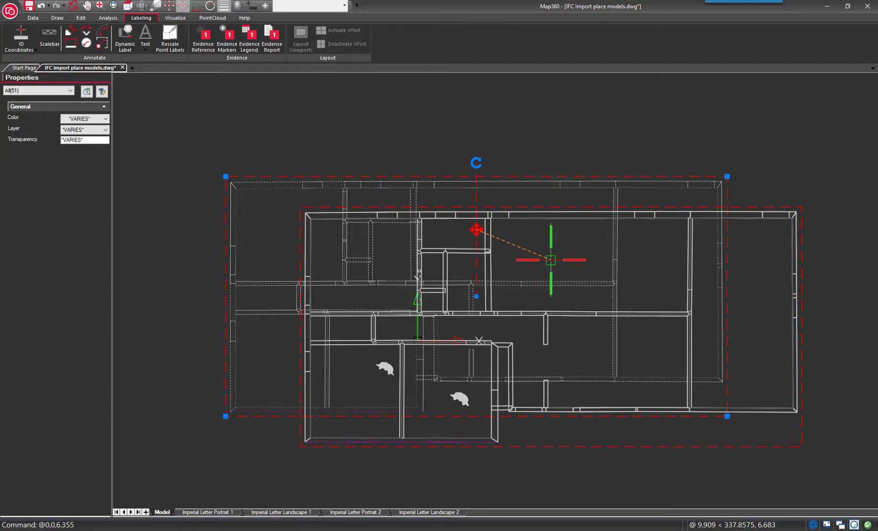
key("Escape")
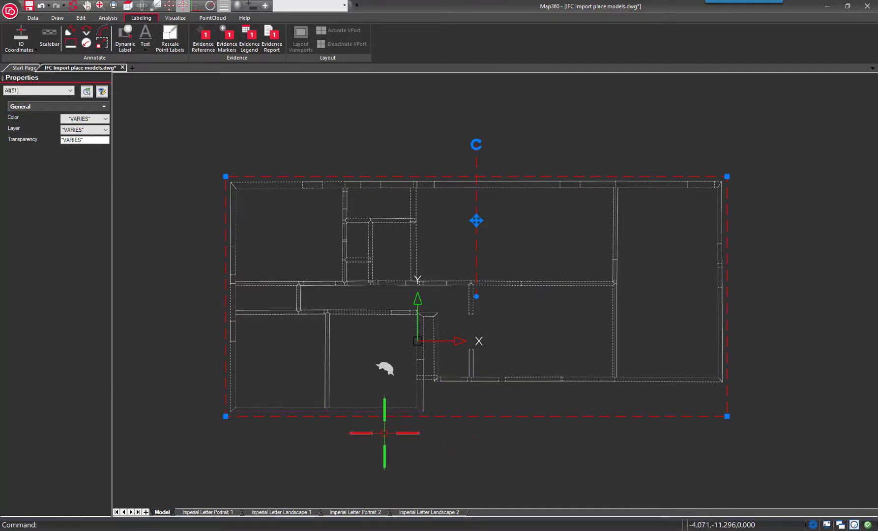
middle_click_drag(386, 462, 467, 450, "shift")
key("Escape")
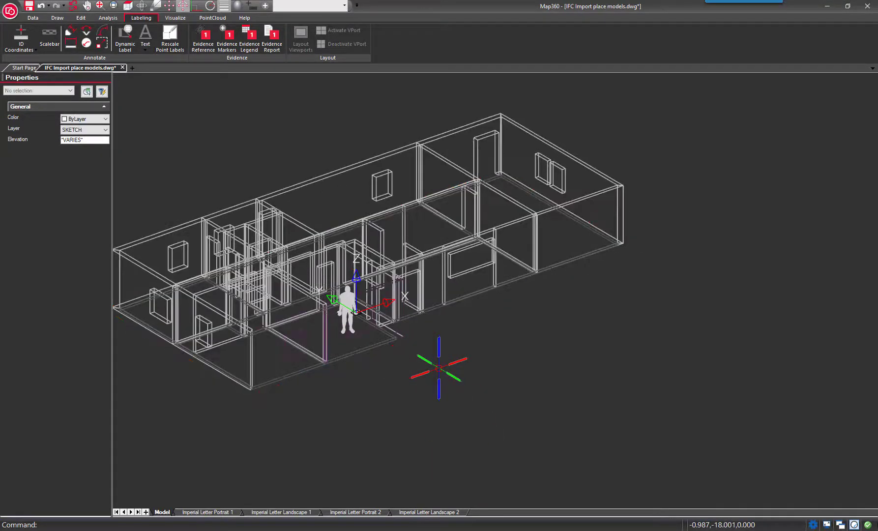
Step: Identify the coordinates of the wood-floored room's outer floor corner again to check the moved model's elevation
scroll(364, 313, "up", 3)
scroll(364, 312, "up", 4)
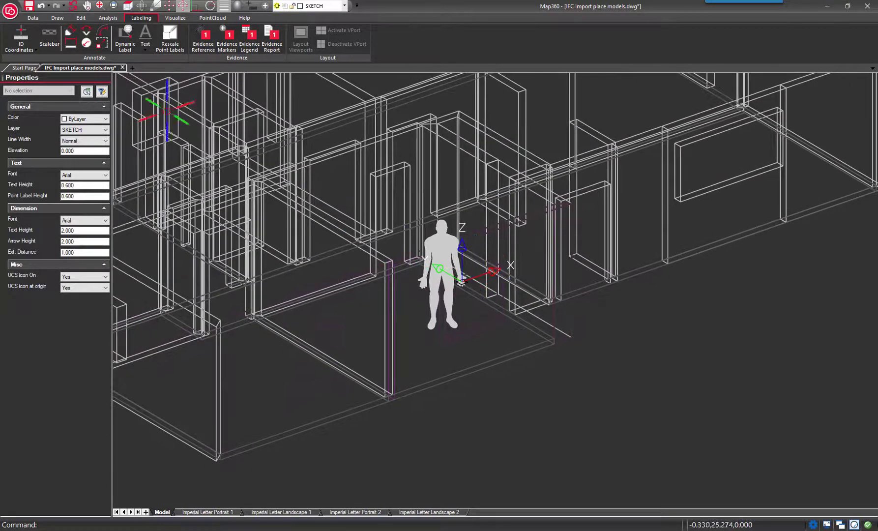
left_click(528, 345)
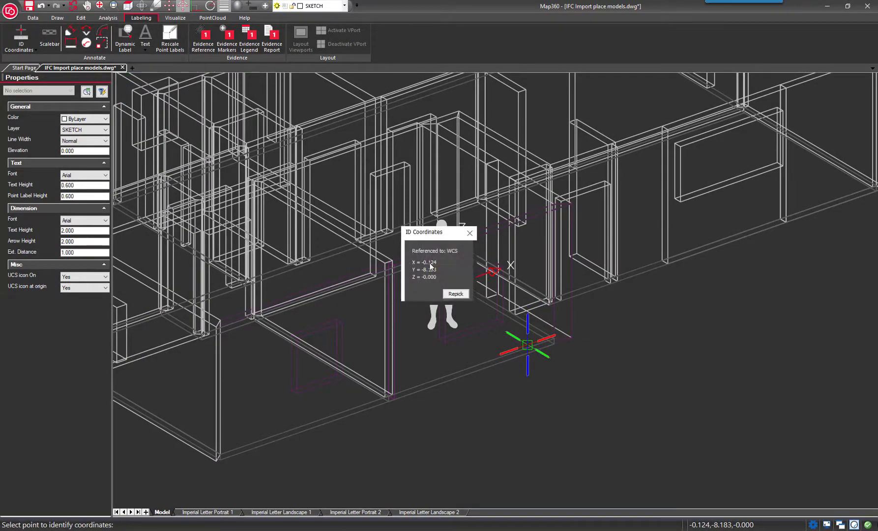
left_click(471, 234)
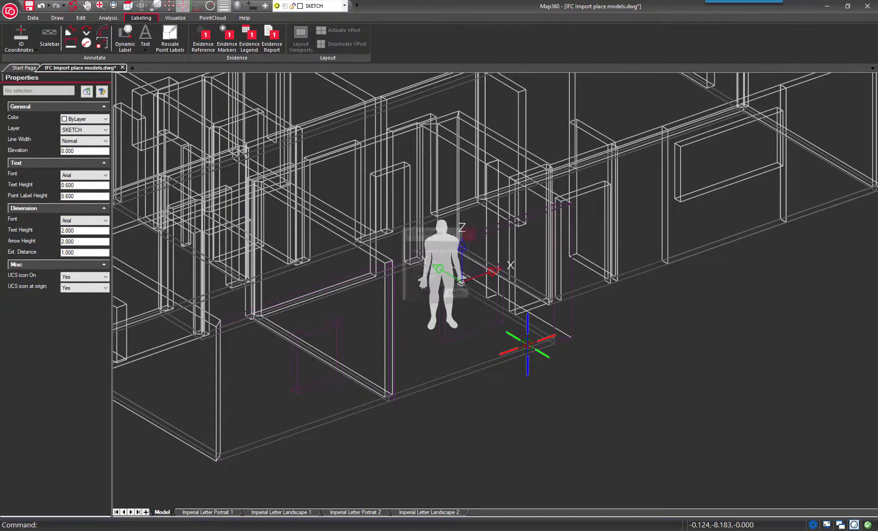
Step: Show the building in perspective from a raised angle and switch the rendering from 2D wireframe to Realistic
middle_click_drag(627, 334, 618, 422, "shift")
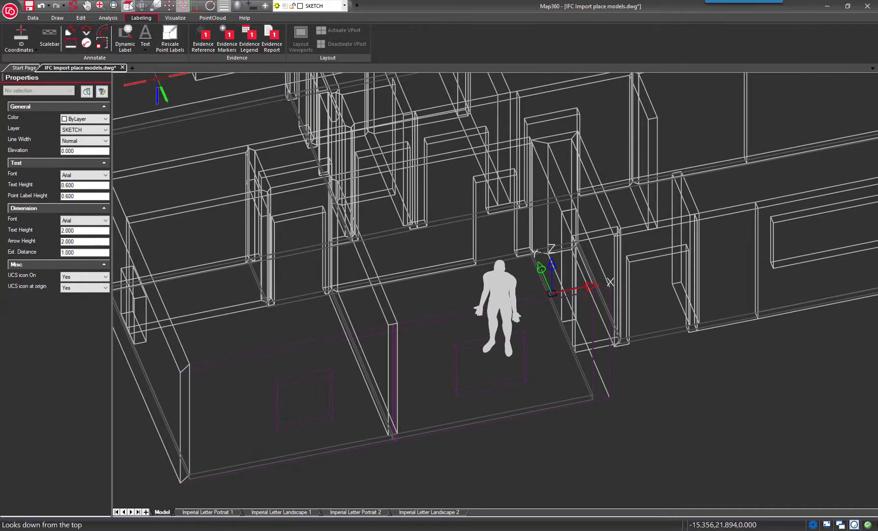
left_click(156, 6)
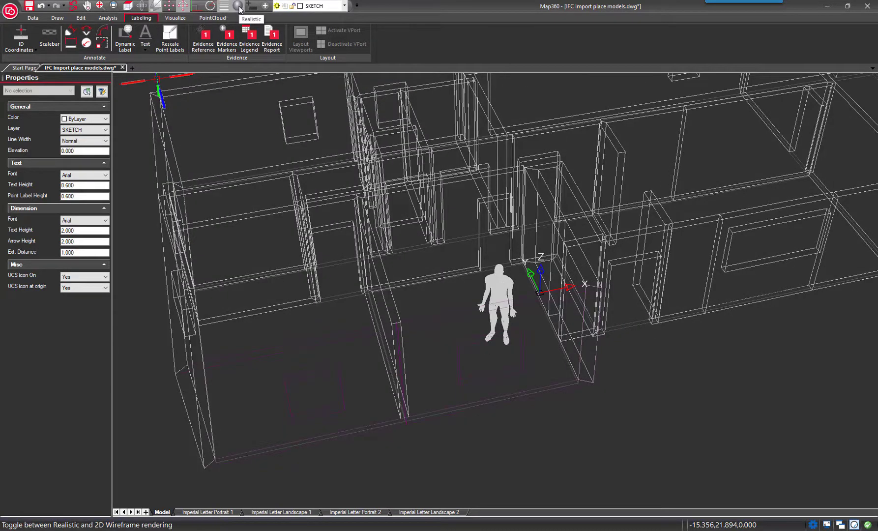
left_click(238, 5)
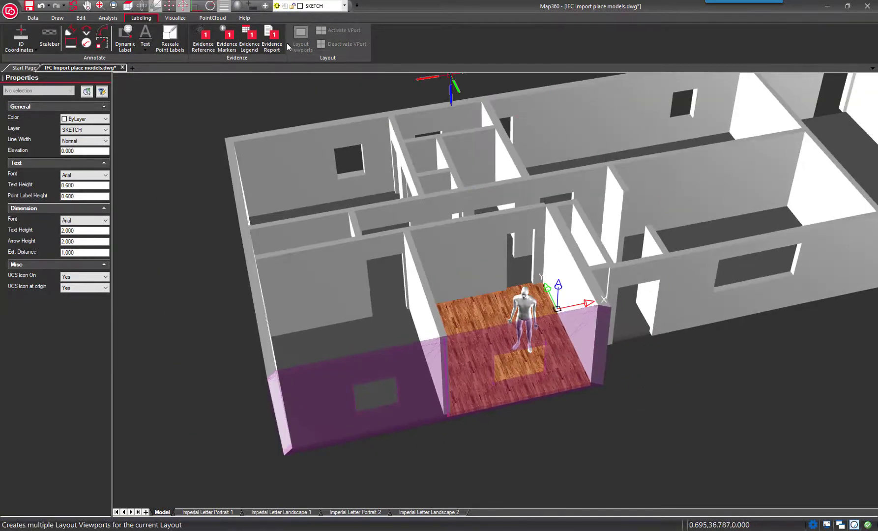
Step: Open the 3D Household category in the Symbol Librarian and move the librarian window clear of the wood-floored room
scroll(366, 47, "up", 3)
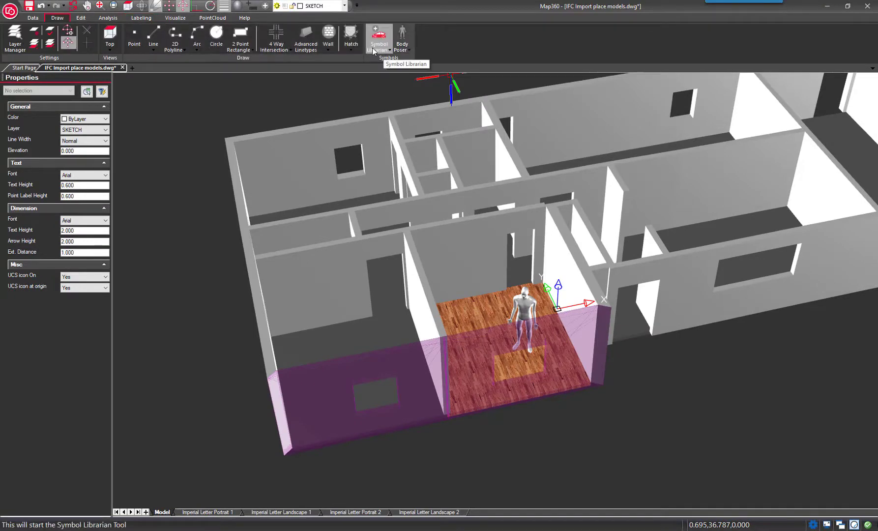
left_click(374, 49)
left_click(396, 64)
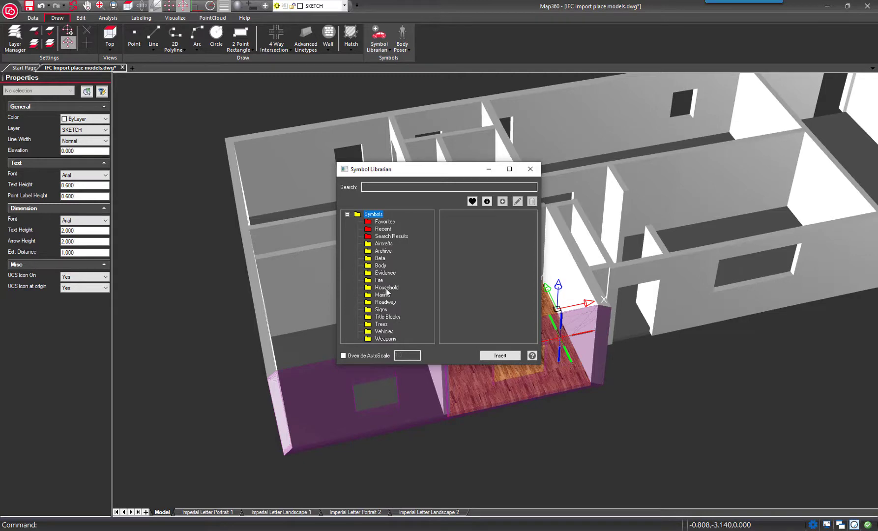
left_click(358, 288)
left_click(399, 295)
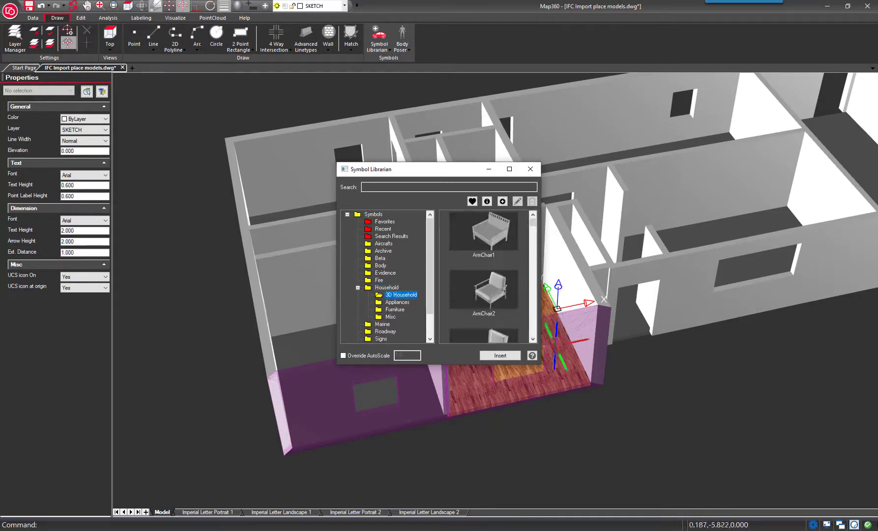
left_click_drag(423, 168, 736, 190)
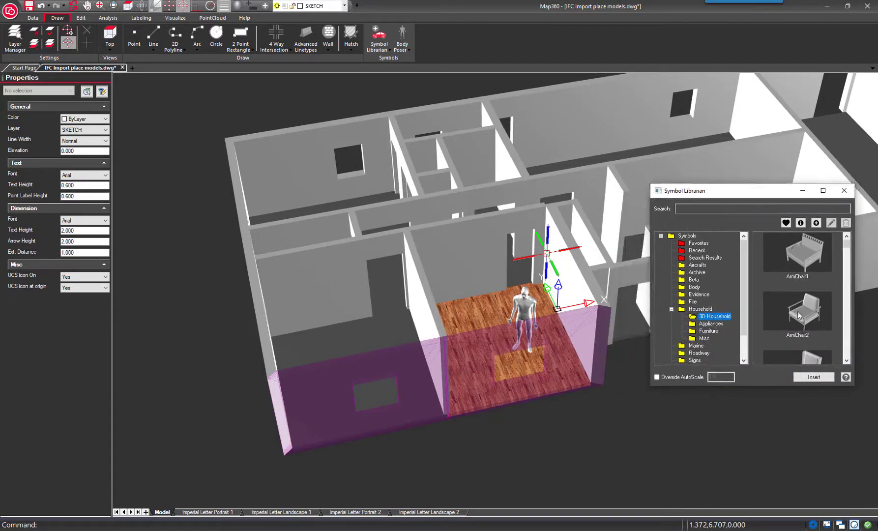
Step: Insert the ArmChair2 symbol on the wood floor beside the body, near the room's inner side wall
left_click(808, 310)
left_click(813, 378)
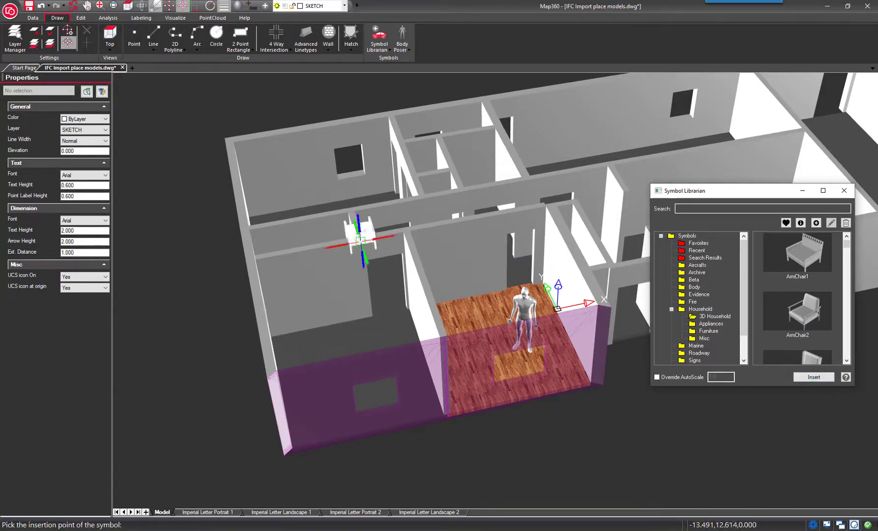
left_click(460, 321)
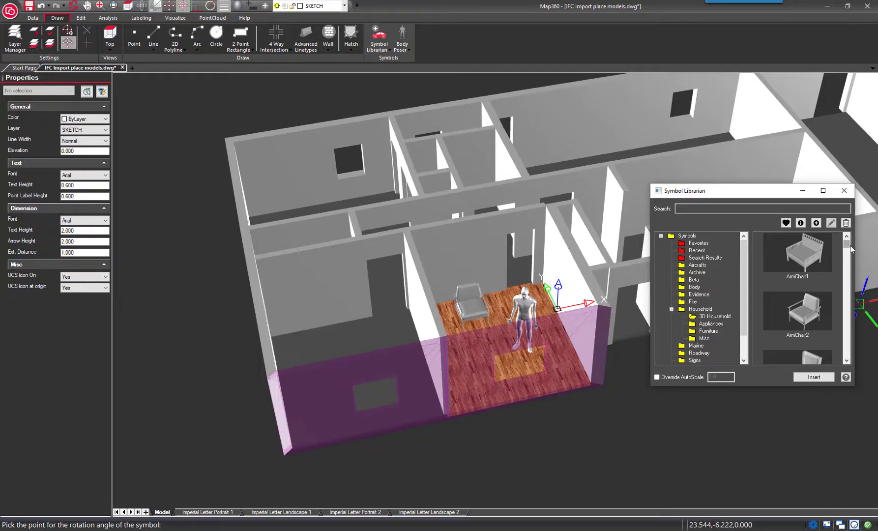
Step: Insert the BedsideDrawer4 symbol on the wood floor in front of the armchair, set its rotation, and close the Symbol Librarian
left_click_drag(850, 246, 848, 265)
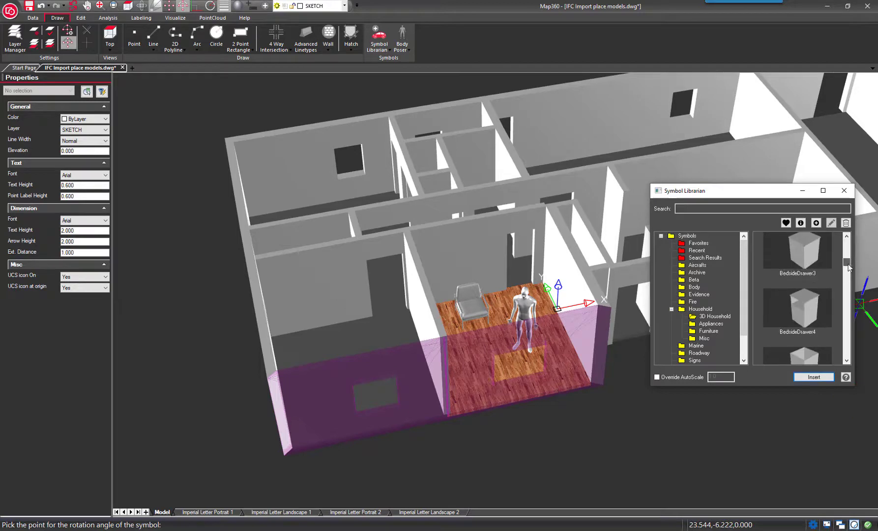
double_click(805, 320)
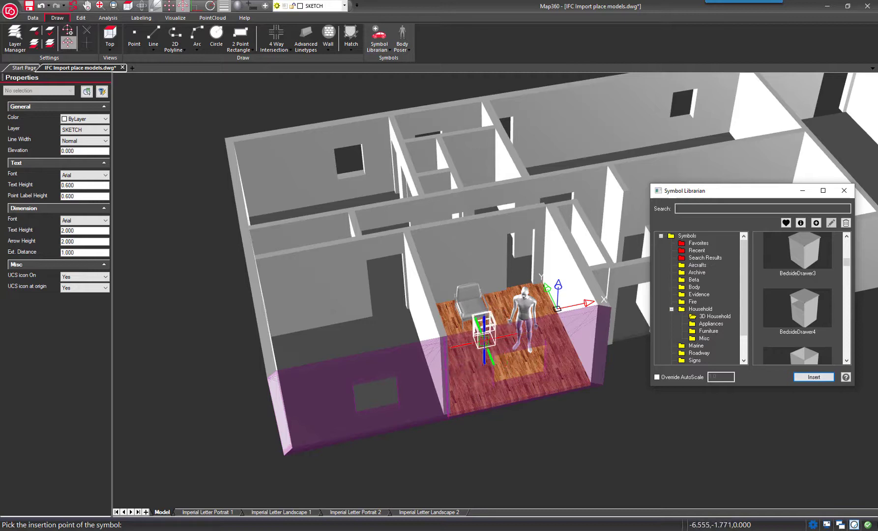
left_click(473, 353)
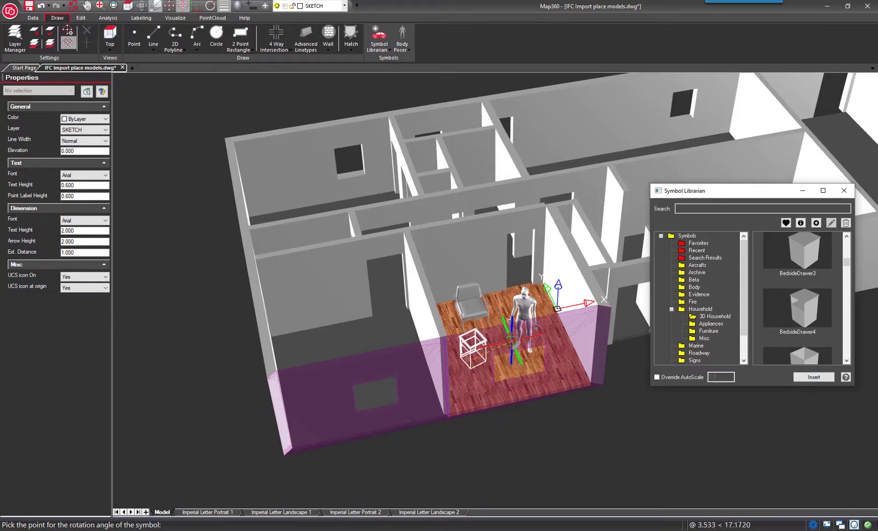
left_click(684, 448)
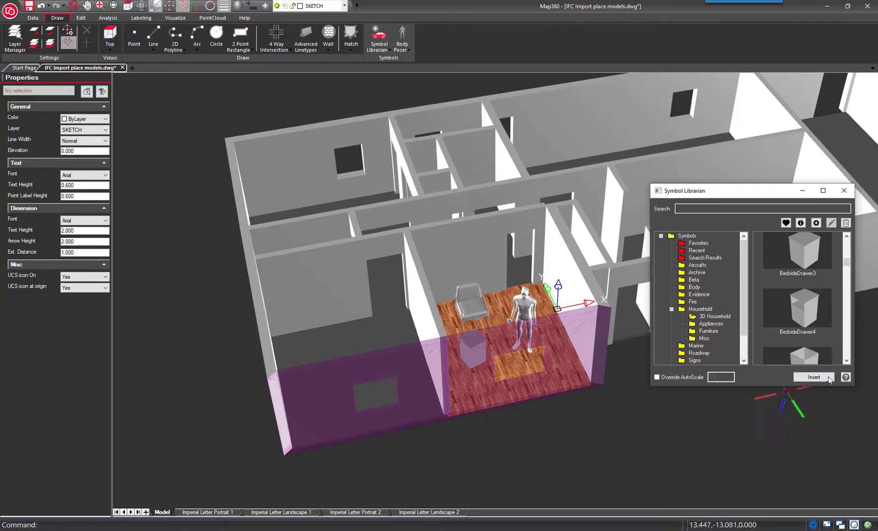
left_click(844, 190)
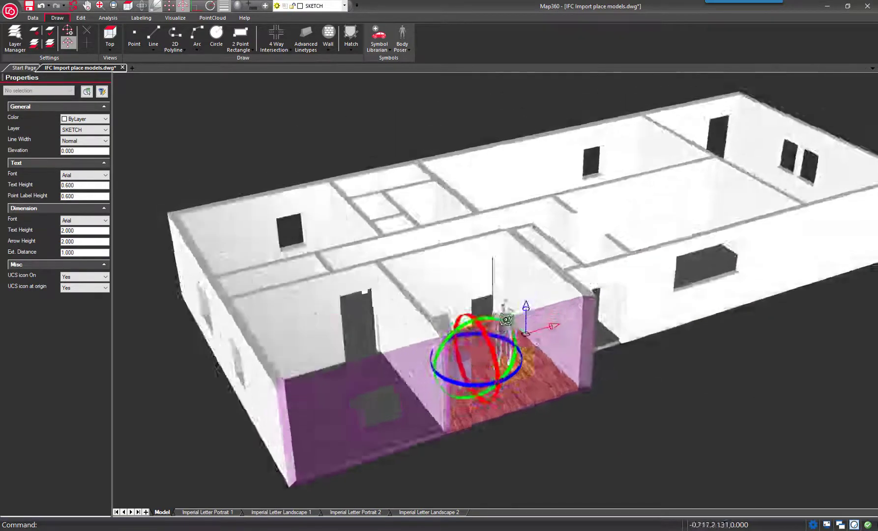